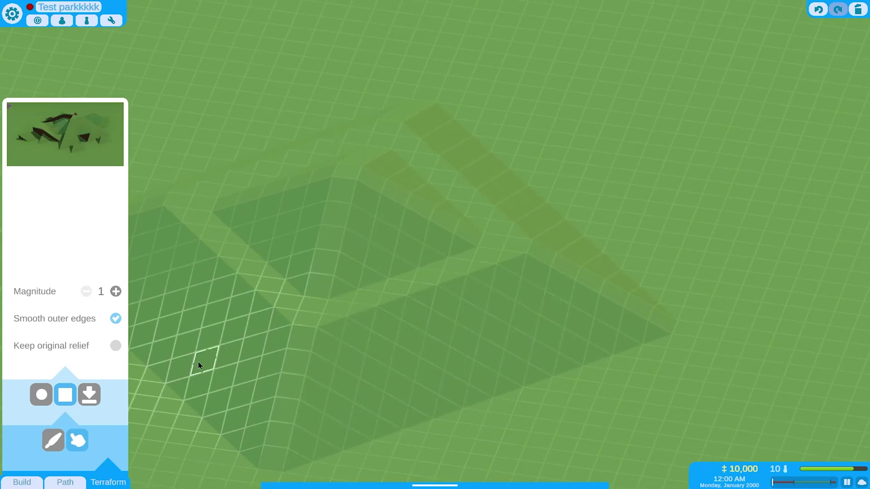
Lay wooden stair paths up the hill, along the ridge and down the far side.
click(68, 482)
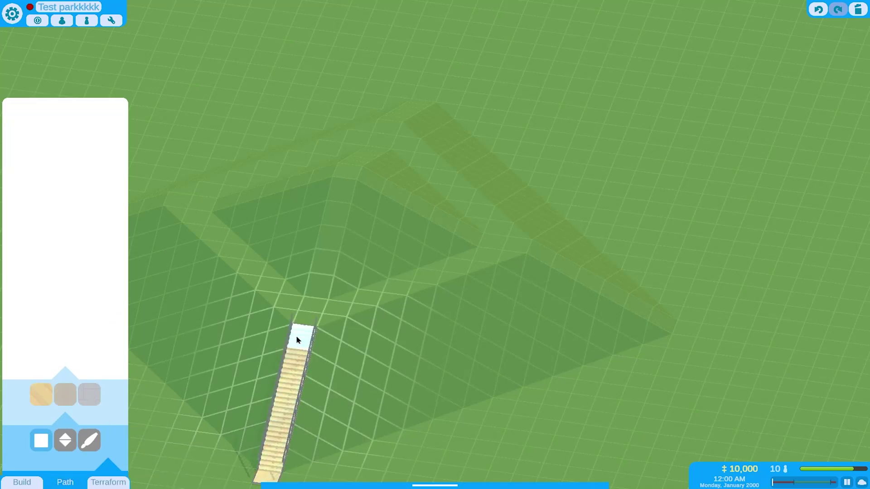
drag(296, 339, 312, 289)
drag(328, 244, 387, 190)
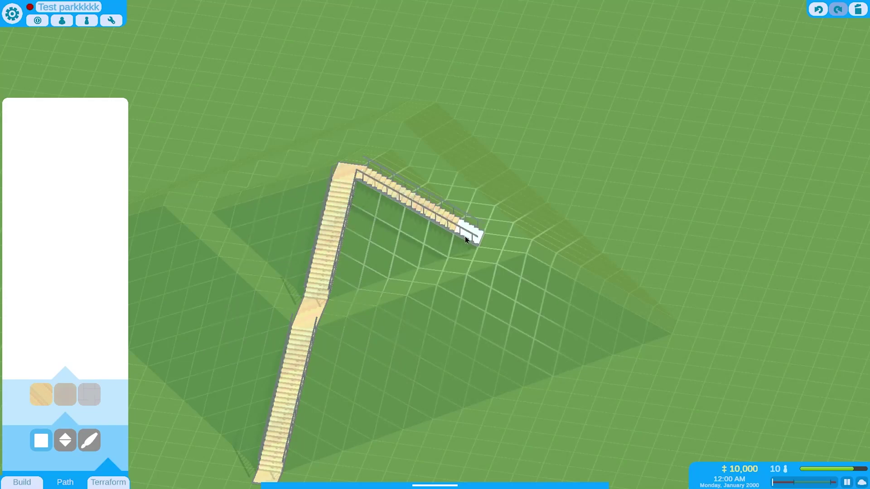
drag(466, 239, 557, 262)
drag(599, 289, 697, 338)
right_drag(510, 359, 781, 219)
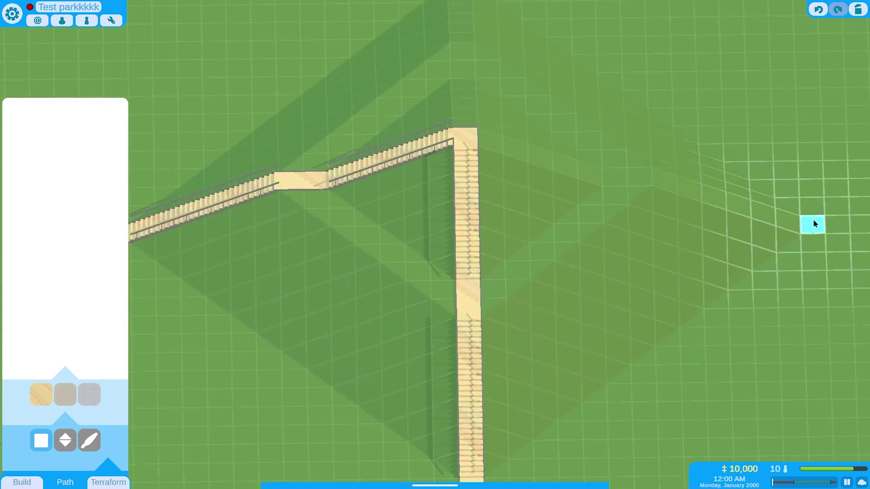
Add the remaining stair runs up to the hilltop junction, plus a path tile beside a landing.
drag(813, 219, 496, 152)
right_drag(334, 243, 253, 334)
key(a)
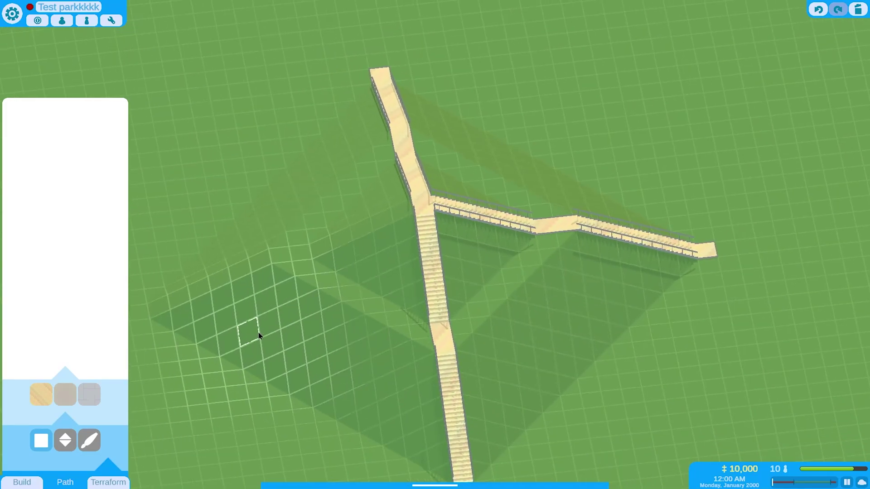
click(228, 319)
drag(240, 312, 484, 218)
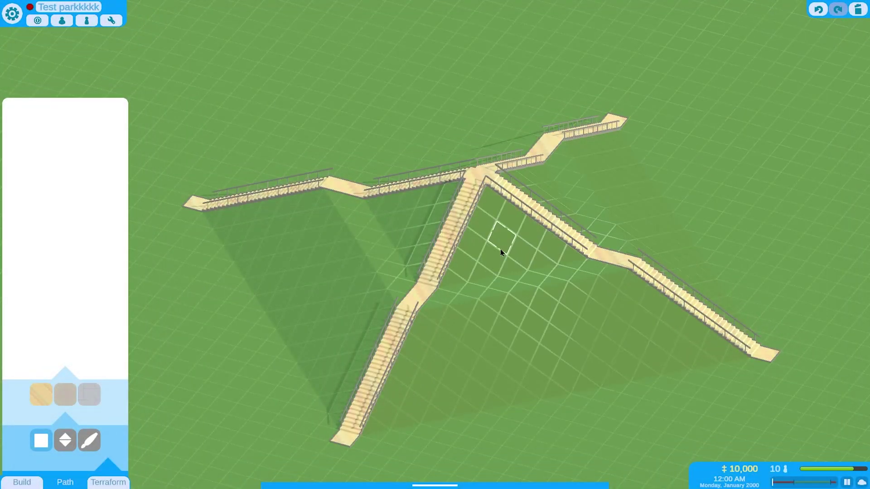
click(435, 297)
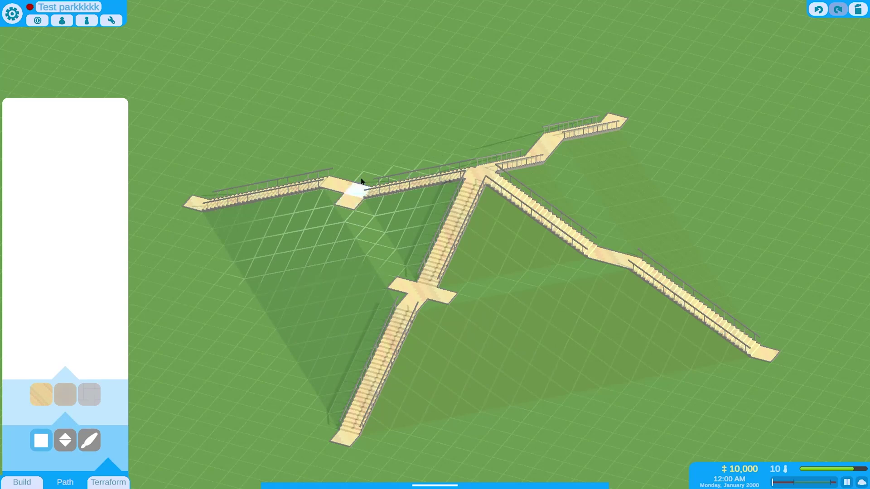
Undo the two extra landing tiles and flatten the hill under the stairs to ground level.
click(818, 9)
click(818, 9)
click(97, 482)
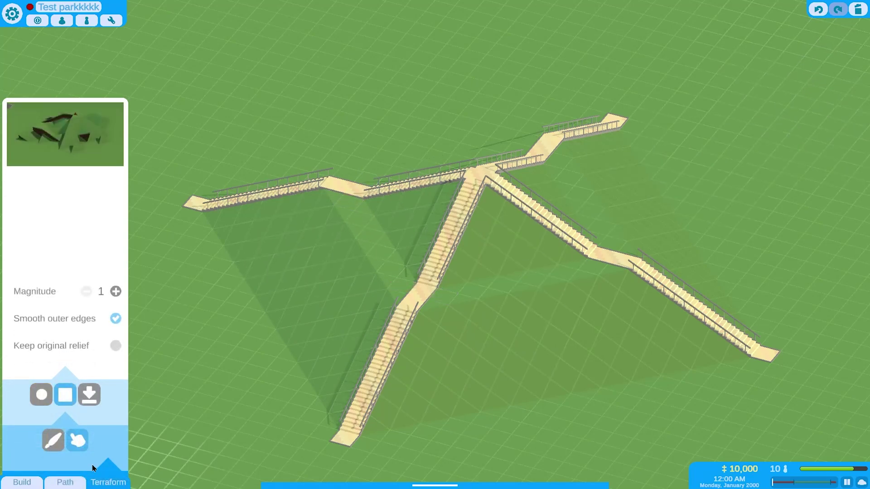
drag(481, 182, 469, 395)
Orbit around the stairs and raise the ground back up beneath them.
key(q)
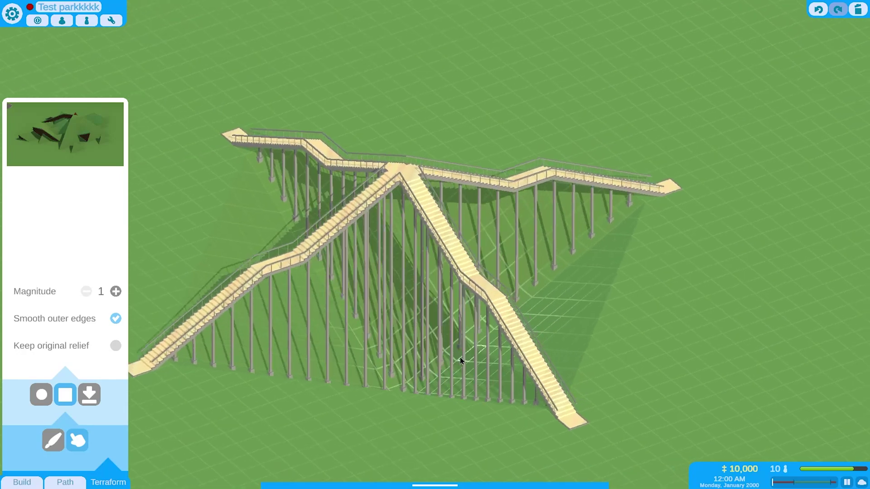
key(q)
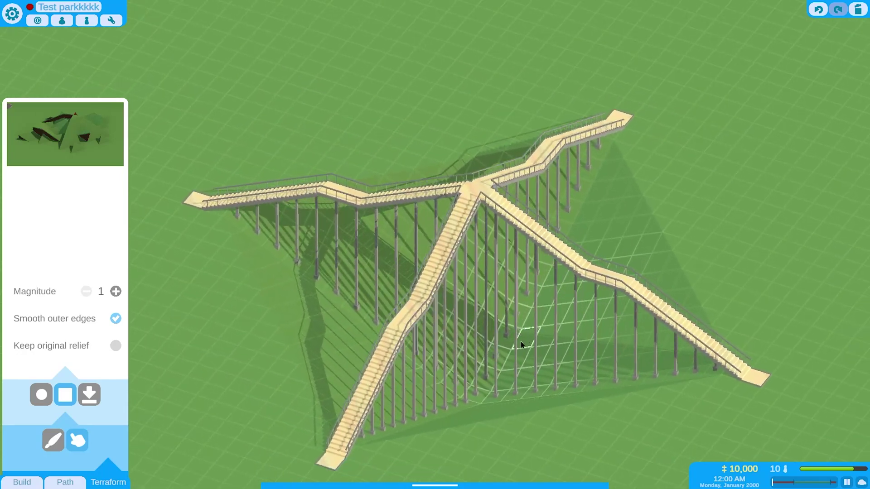
drag(481, 396, 490, 174)
key(p)
scroll(519, 341, up, 5)
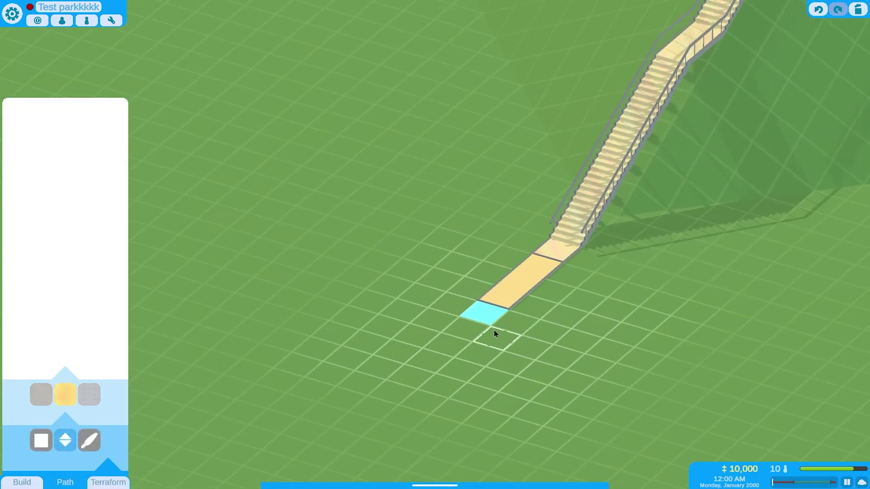
Stack four stair flights alternating with three landings into a switchback stair tower.
click(456, 259)
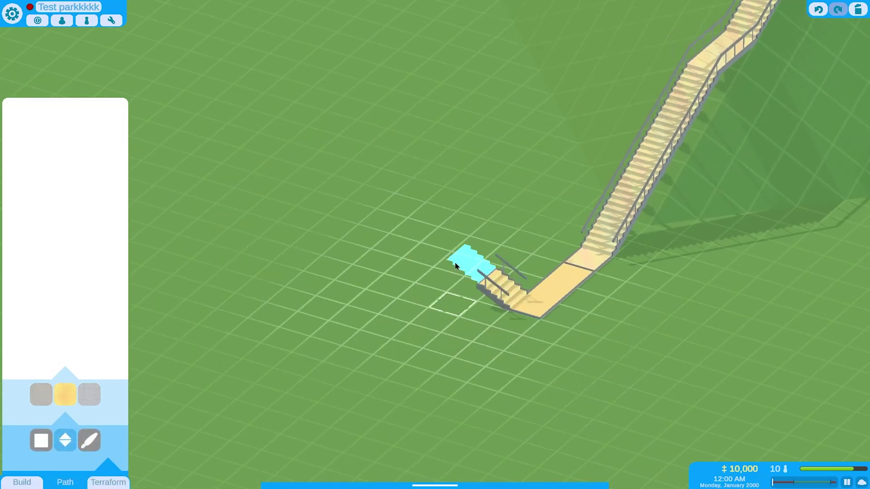
click(459, 290)
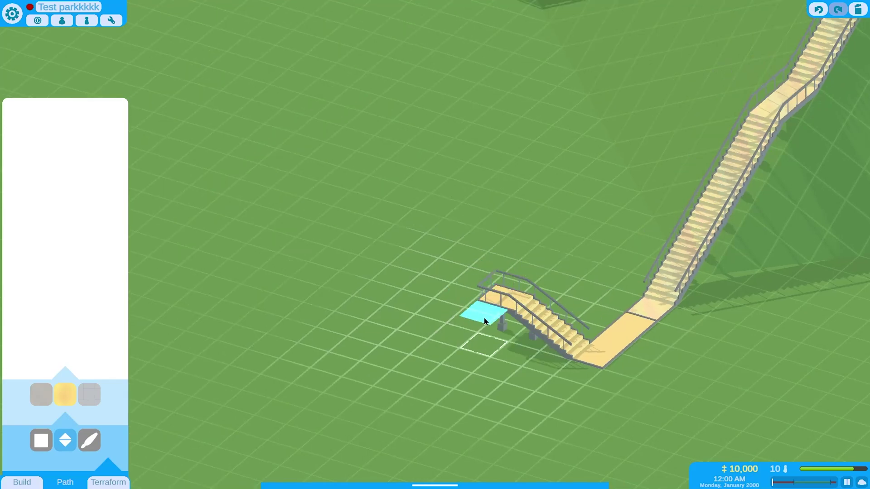
click(546, 281)
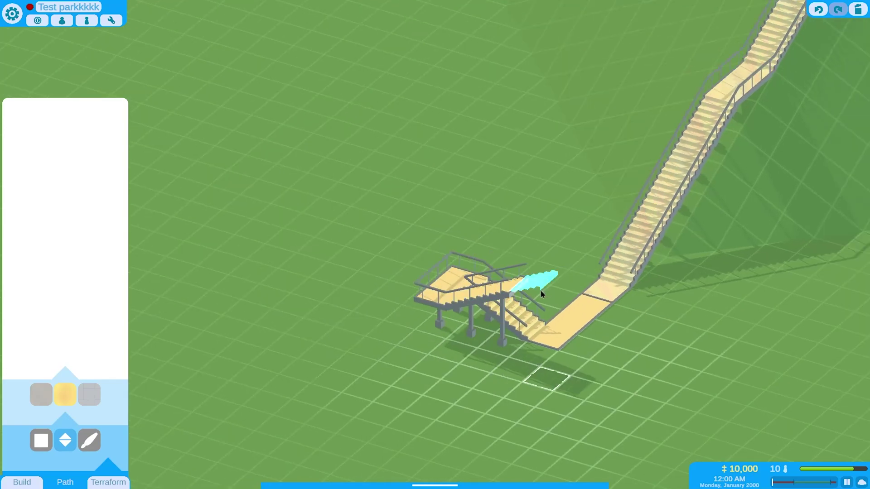
click(543, 320)
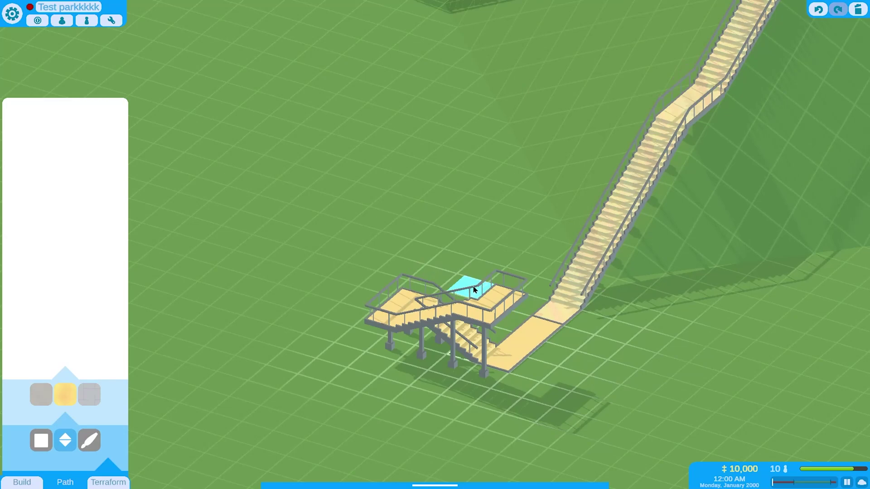
click(466, 262)
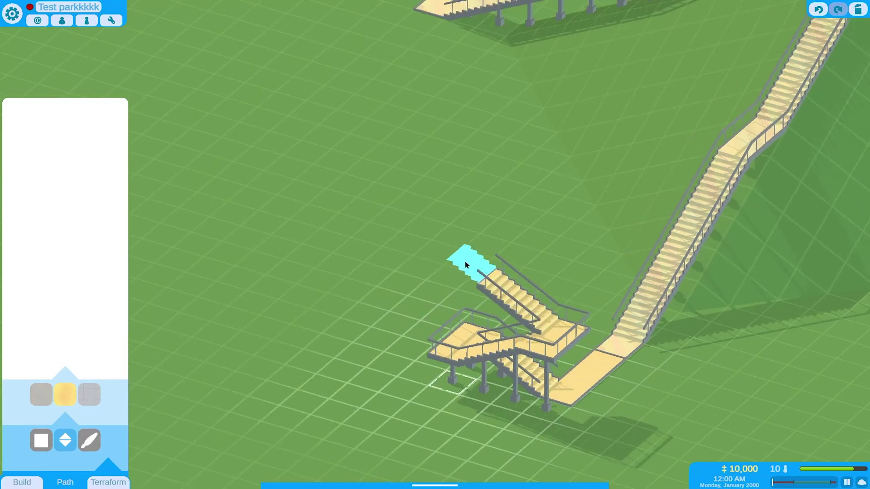
click(472, 287)
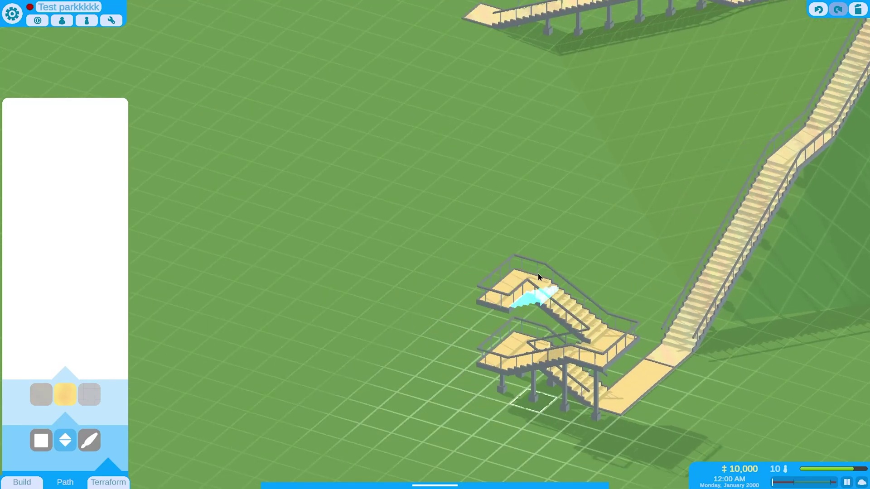
click(538, 277)
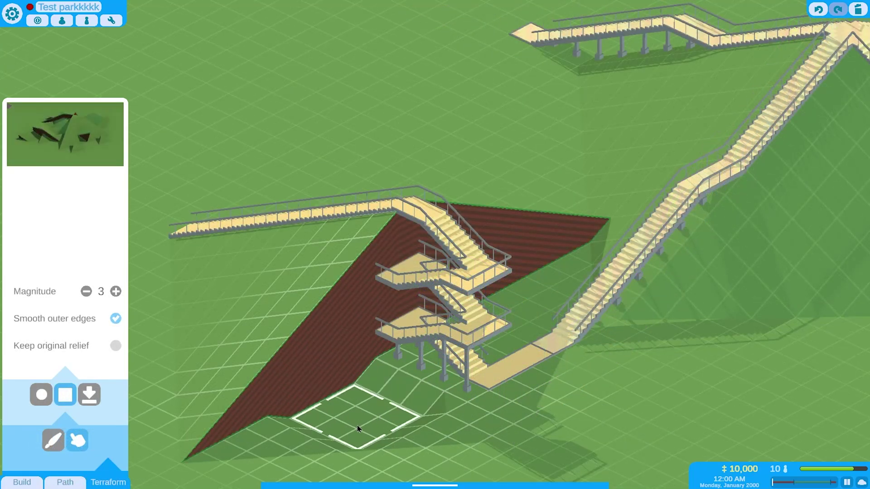
Lower a square patch beside the stairs with Magnitude 3, then choose flat path tiles.
drag(357, 428, 357, 438)
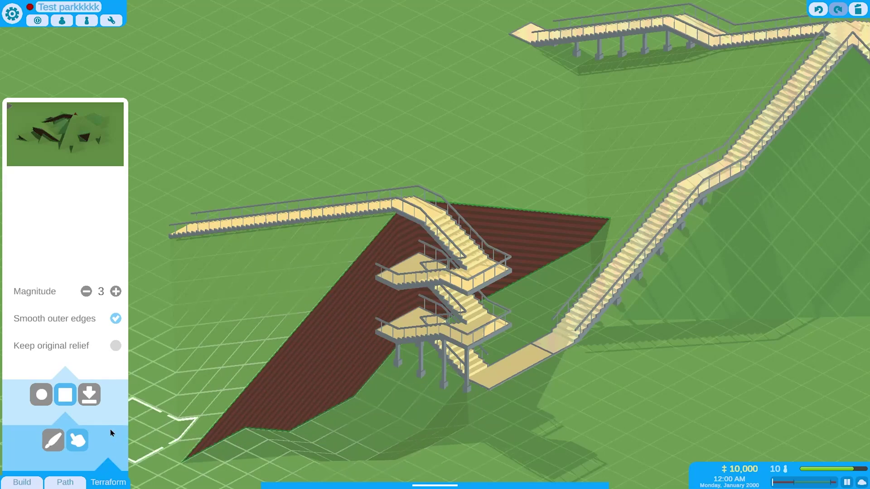
click(61, 438)
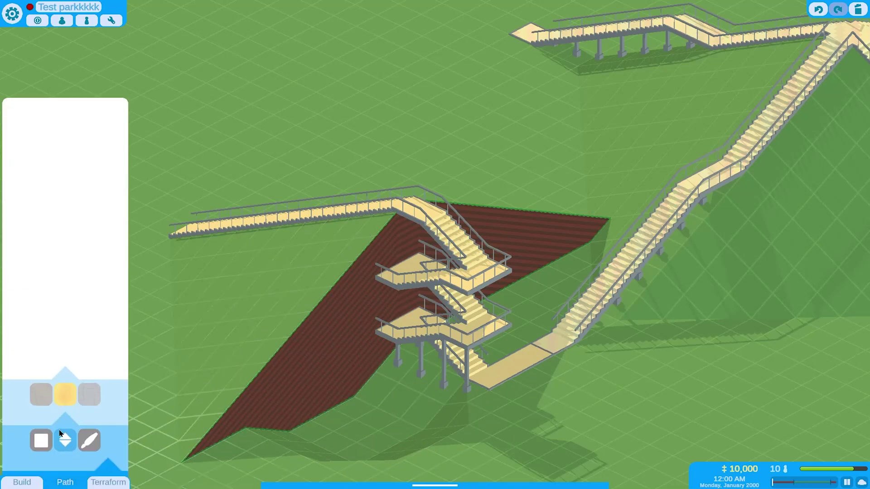
click(89, 400)
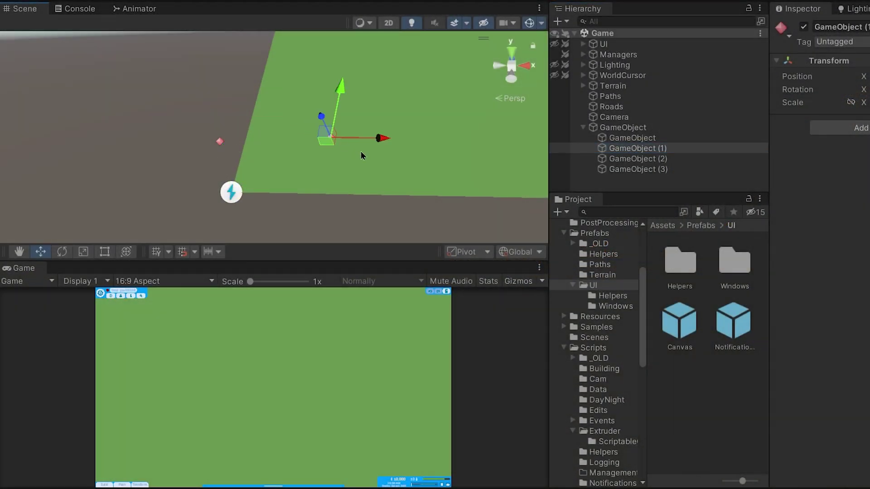
Drag GameObject (3) across the ground toward the green terrain's edge.
click(632, 158)
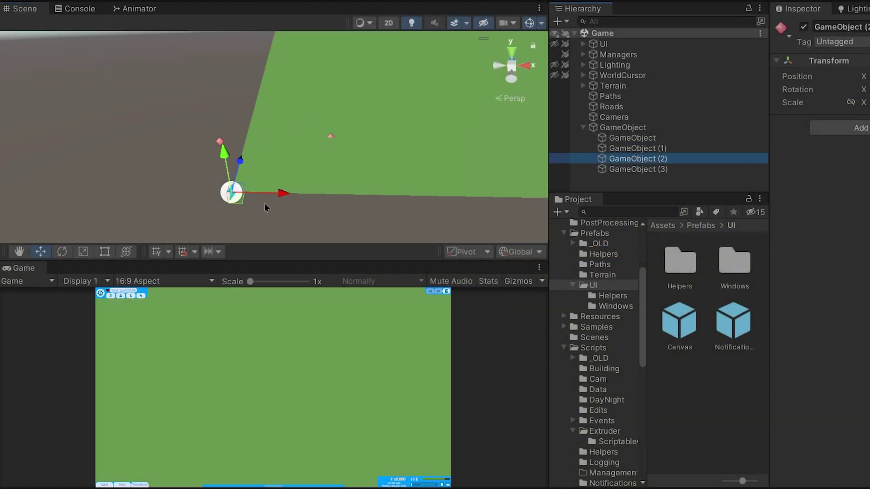
click(632, 169)
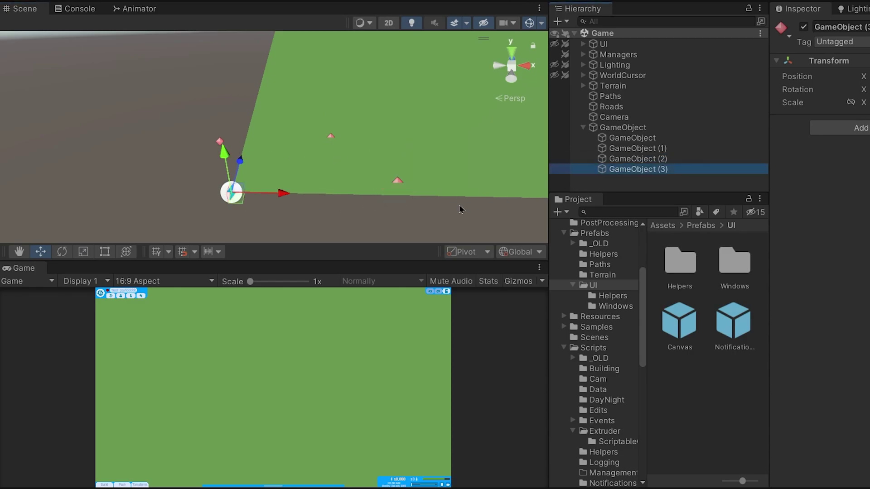
drag(237, 196, 313, 225)
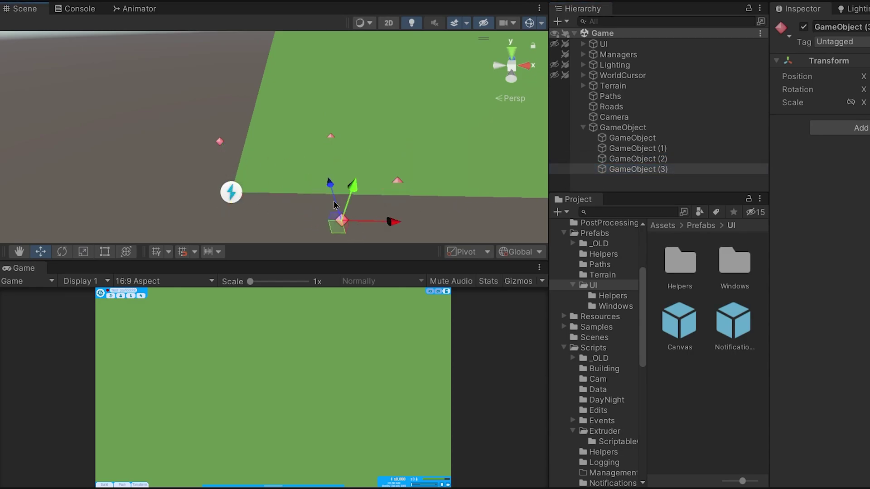
right_drag(291, 161, 349, 183)
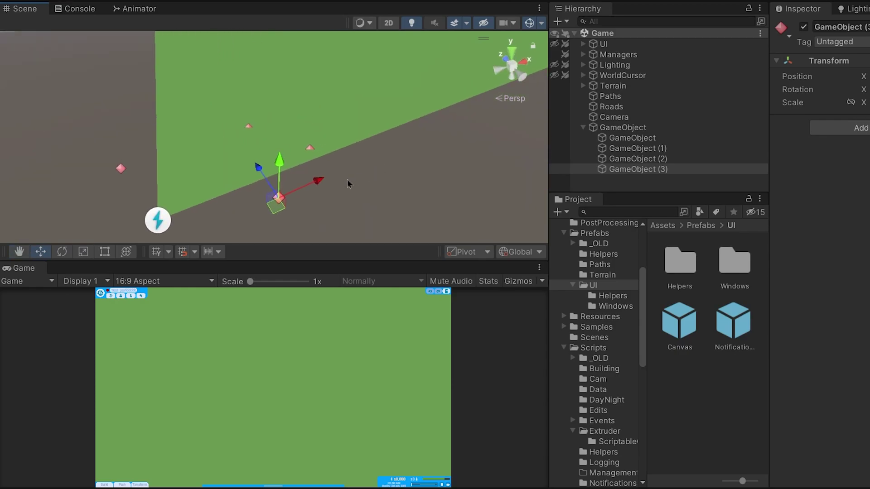
middle_drag(348, 184, 374, 169)
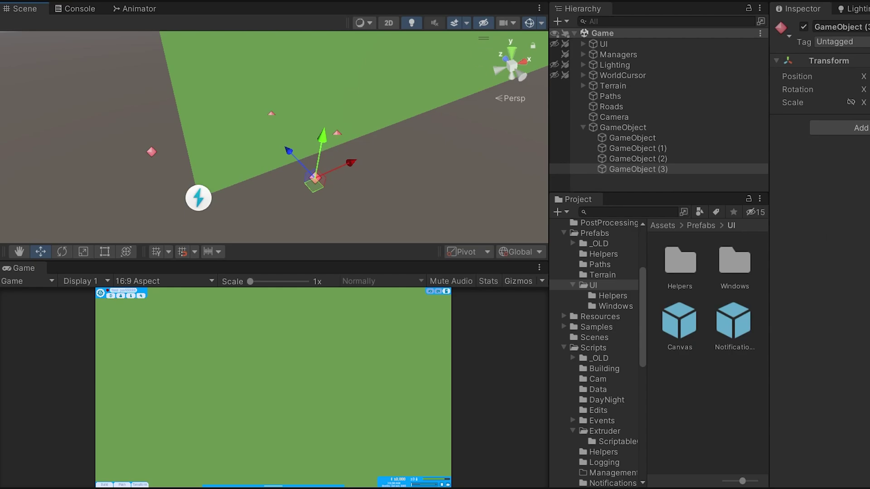
click(644, 129)
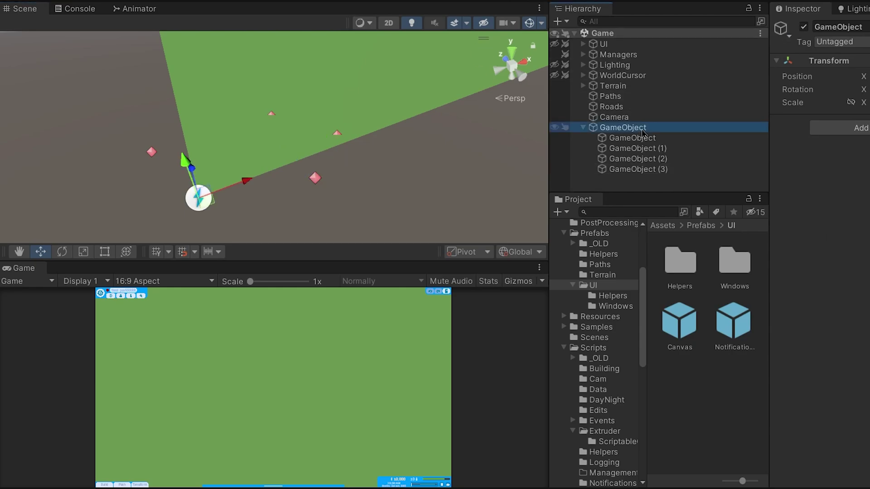
Drag the TubeGenerator script from Assets > Scripts > Extruder onto the parent GameObject.
click(824, 130)
click(825, 431)
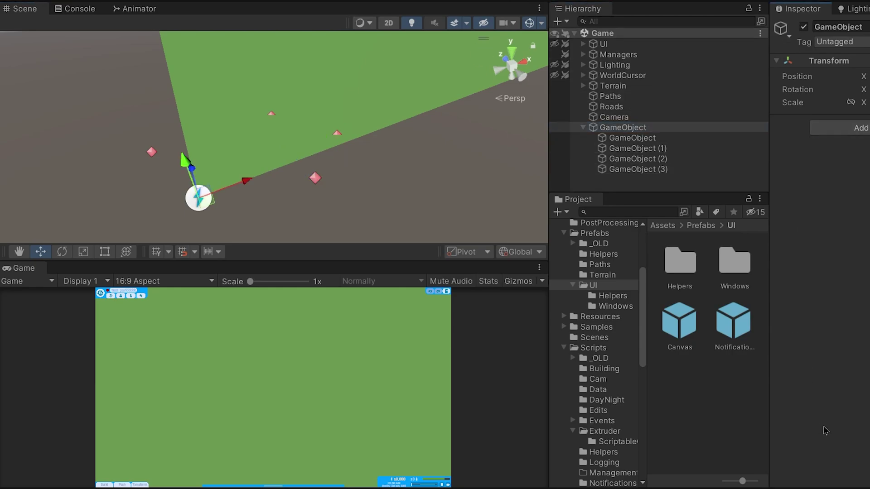
scroll(630, 418, down, 4)
scroll(628, 415, down, 2)
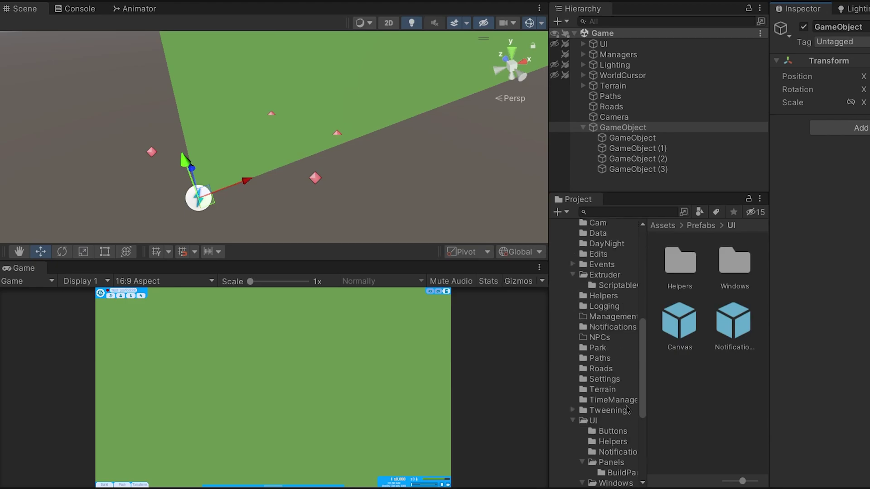
scroll(618, 347, up, 2)
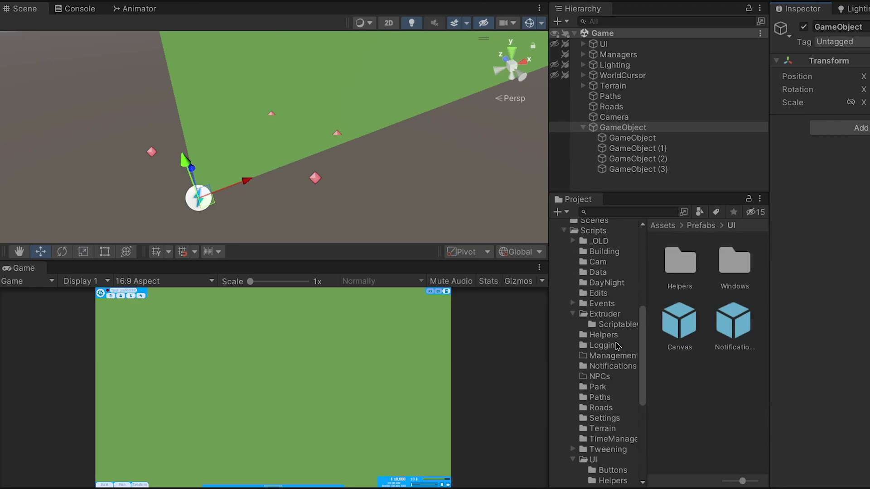
click(605, 314)
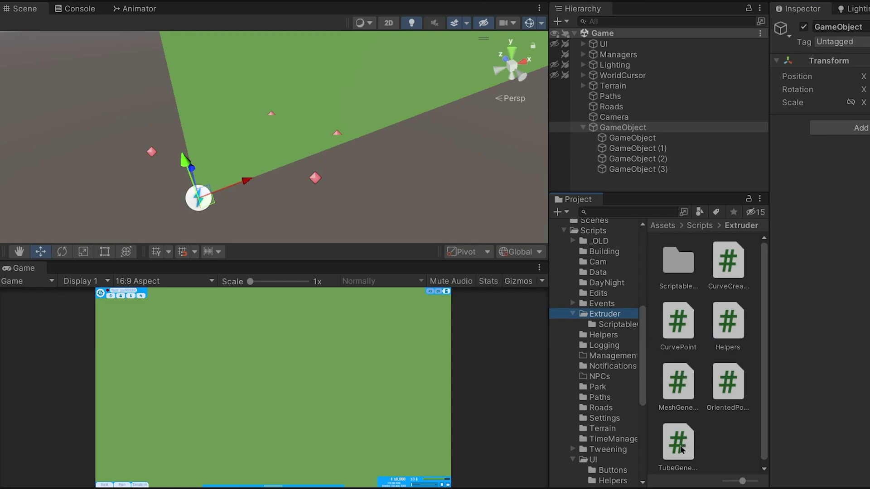
drag(681, 450, 867, 290)
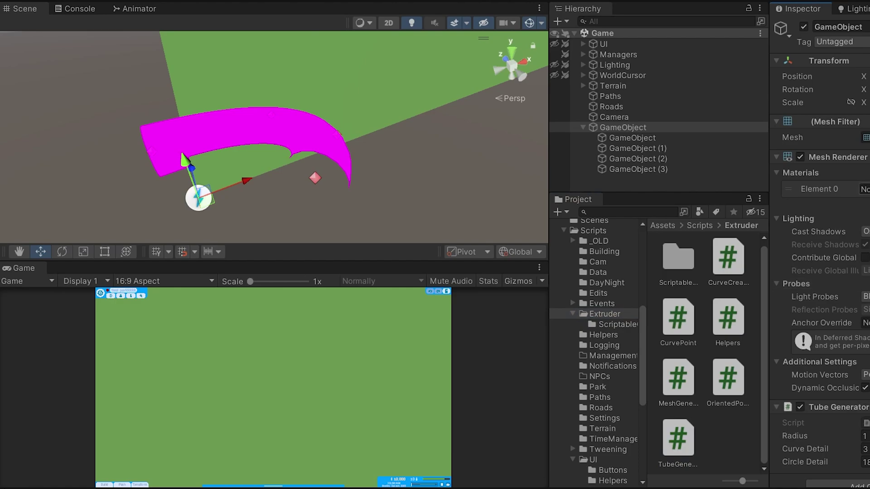
click(866, 189)
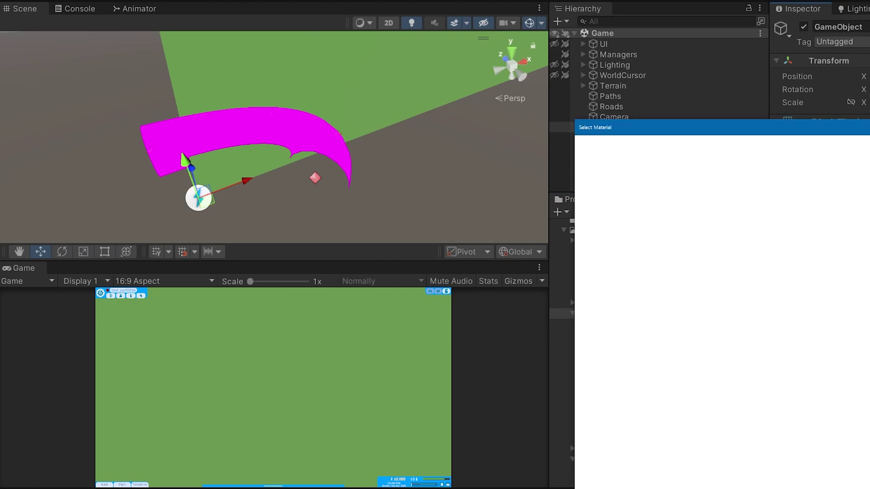
Set the tube's Element 0 material to Path2, replacing a first try with Grass.
double_click(856, 198)
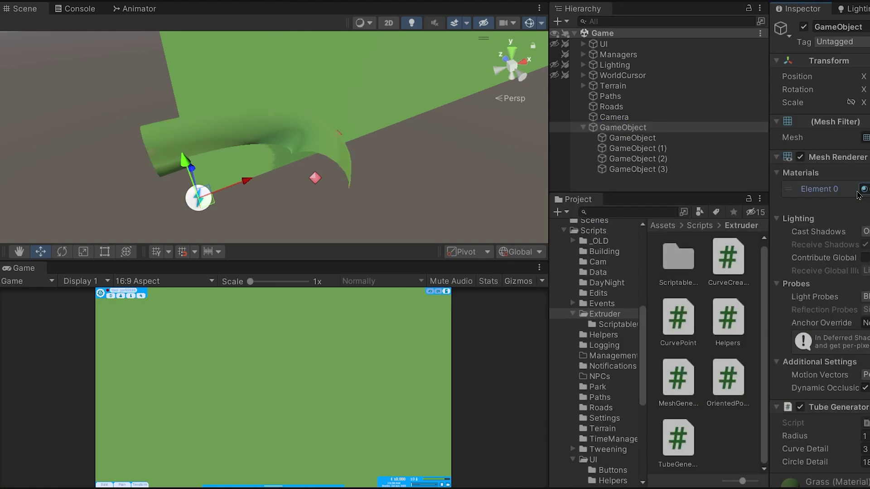
click(864, 189)
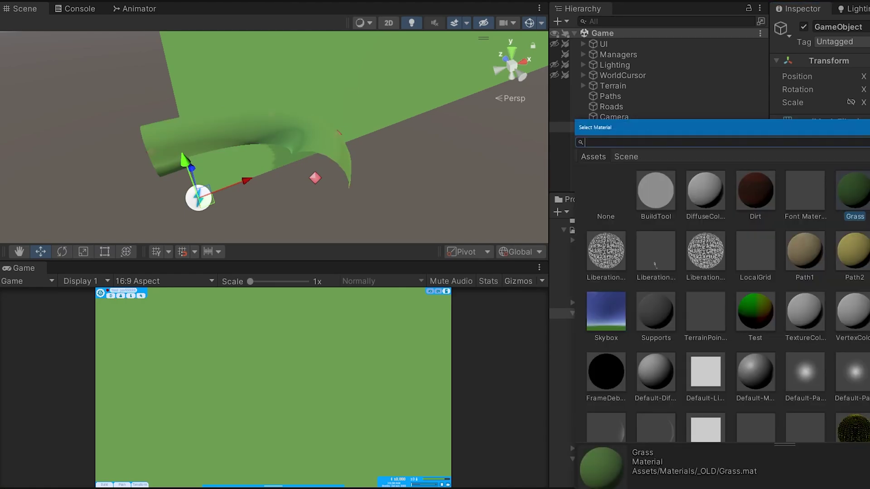
double_click(854, 263)
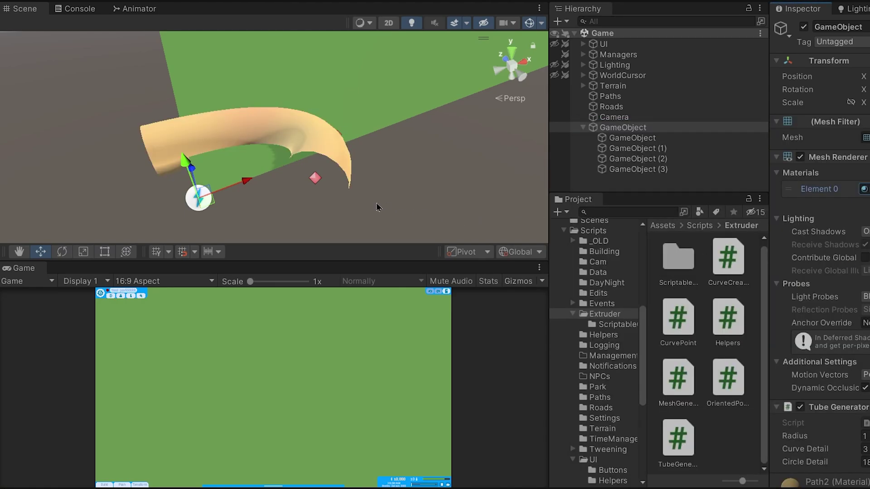
click(662, 137)
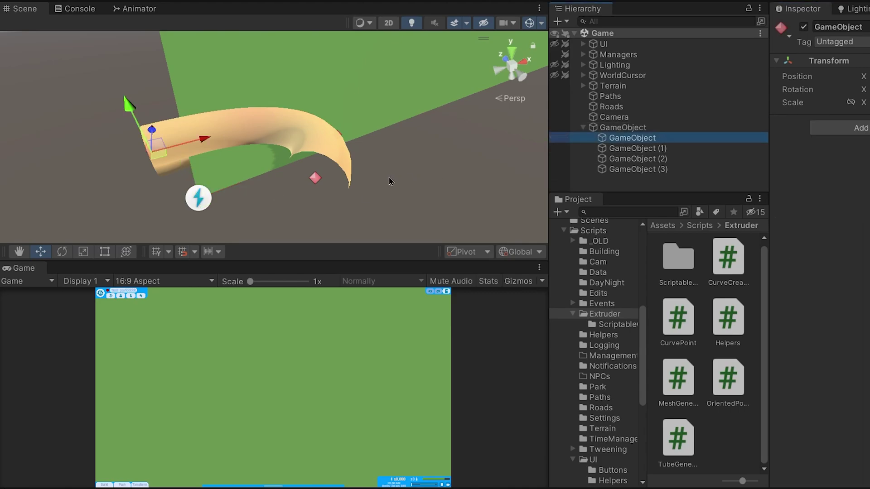
alt+drag(391, 183, 365, 136)
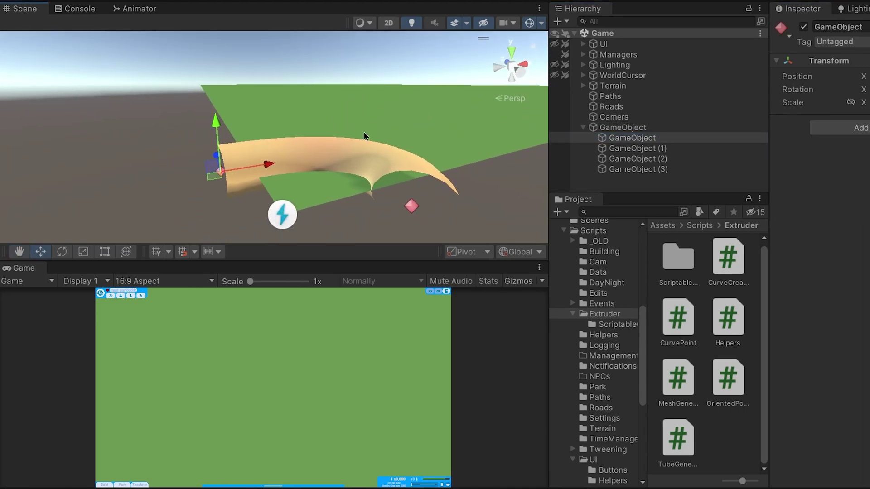
click(630, 127)
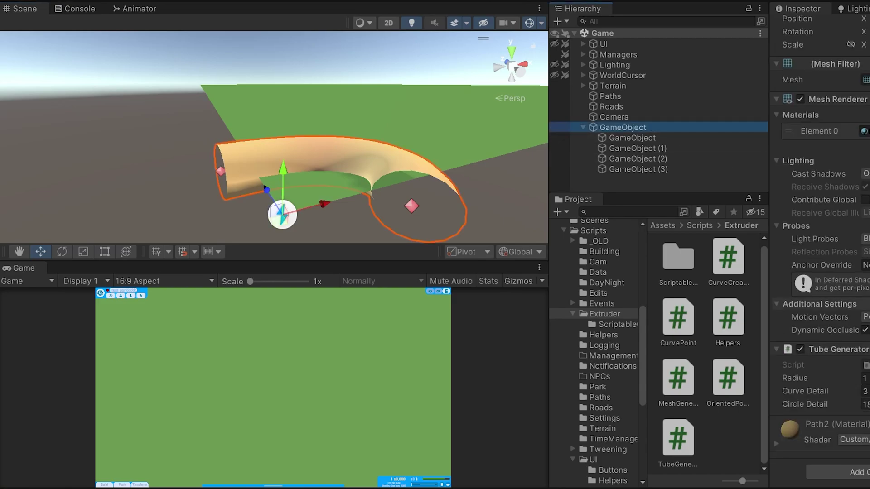
Shrink the Tube Generator Radius below 1 and drag the first control point up-left.
click(859, 379)
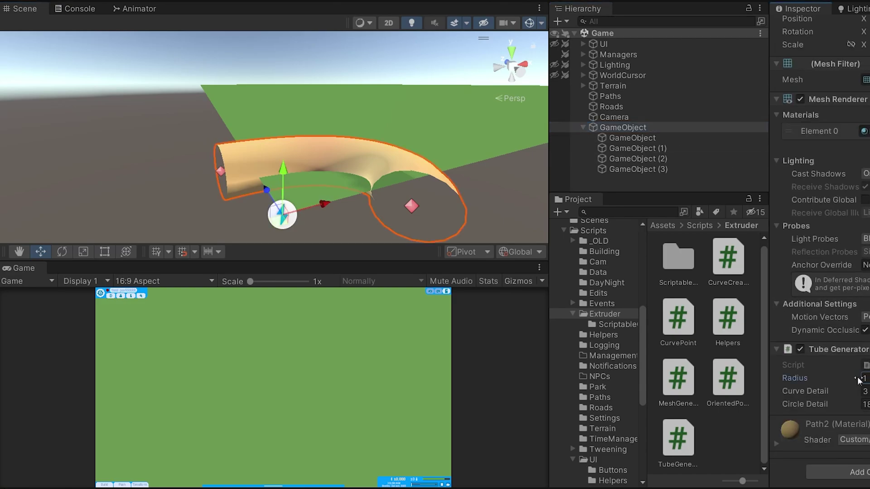
drag(859, 379, 839, 377)
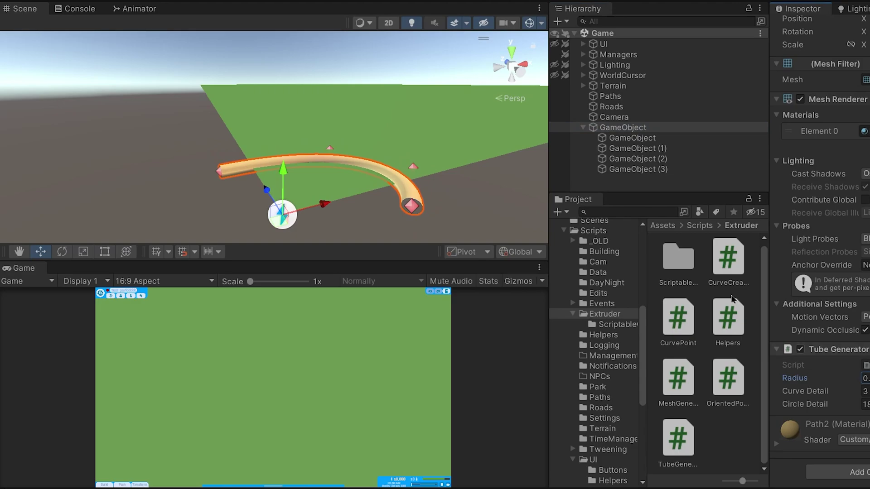
click(632, 137)
alt+drag(317, 154, 270, 189)
drag(201, 179, 274, 174)
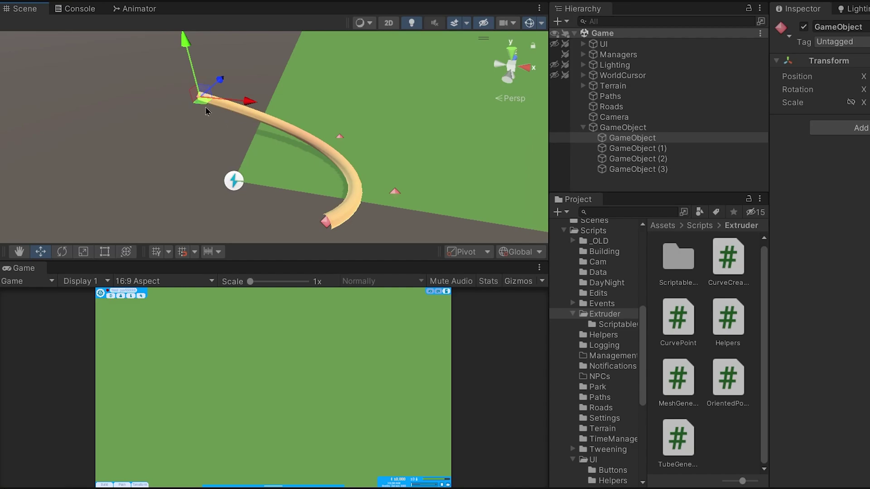
Drag the parent's Tube Generator Radius back up to thicken the tube.
click(623, 127)
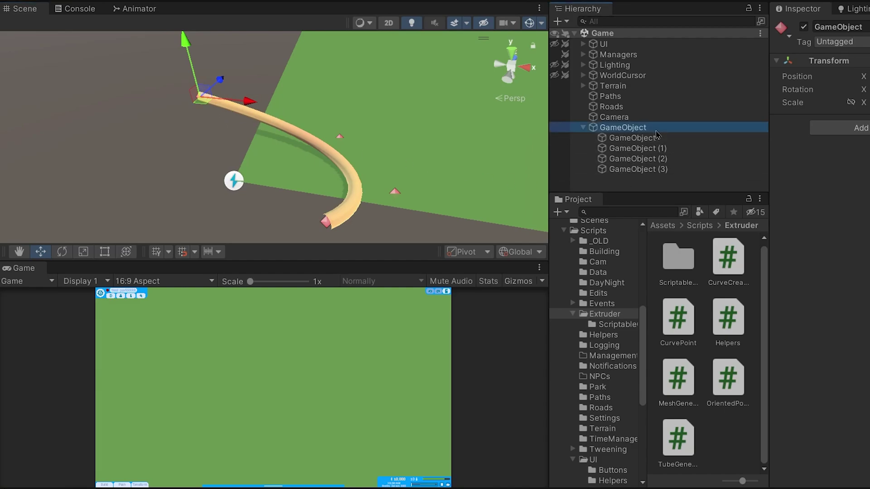
scroll(860, 327, down, 3)
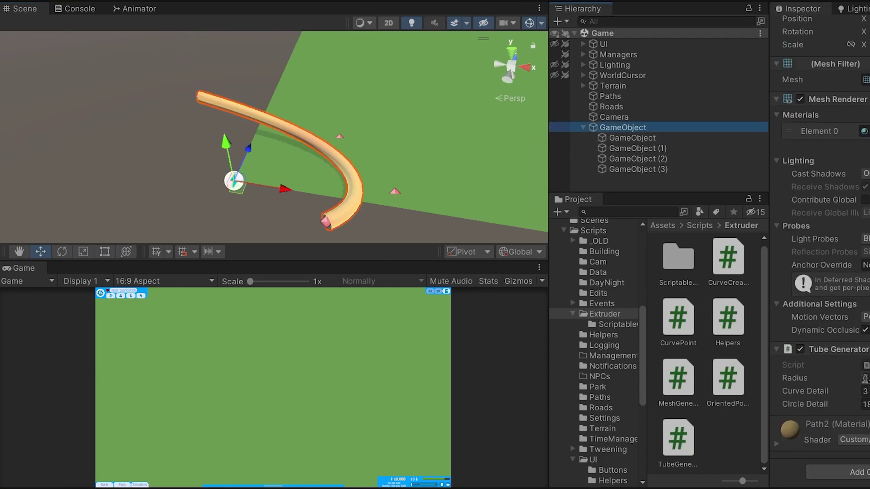
drag(860, 379, 861, 408)
Move GameObject (1) up and down on its Y handle, then view the whole curve.
click(632, 148)
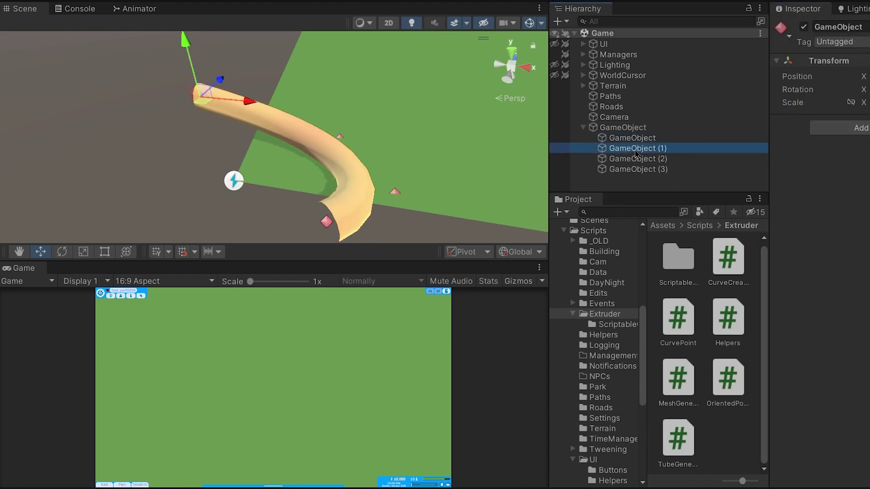
drag(349, 101, 353, 84)
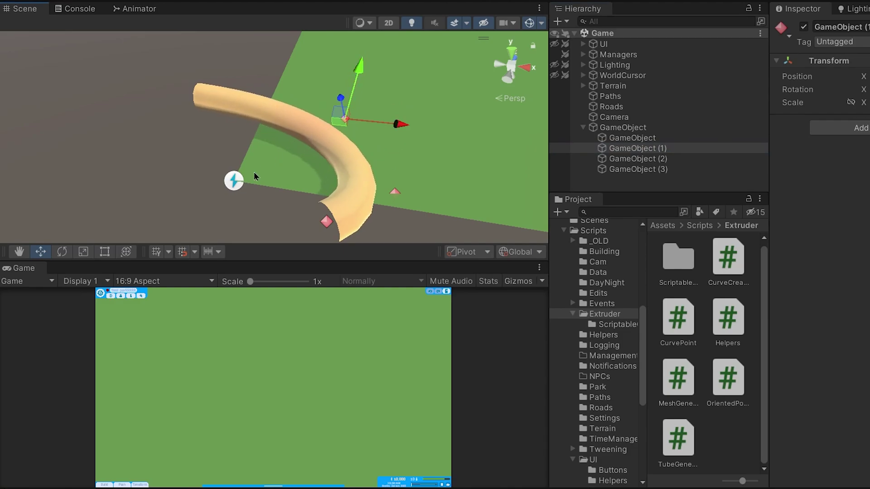
alt+drag(253, 184, 202, 151)
middle_drag(202, 152, 308, 153)
alt+drag(308, 153, 200, 156)
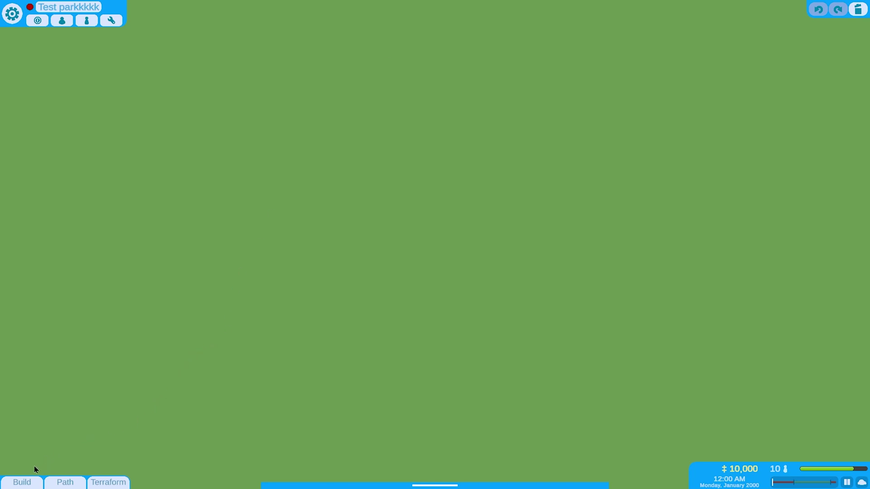
Show the Build panel with its Pools and Attractions filters and Pool item.
click(26, 483)
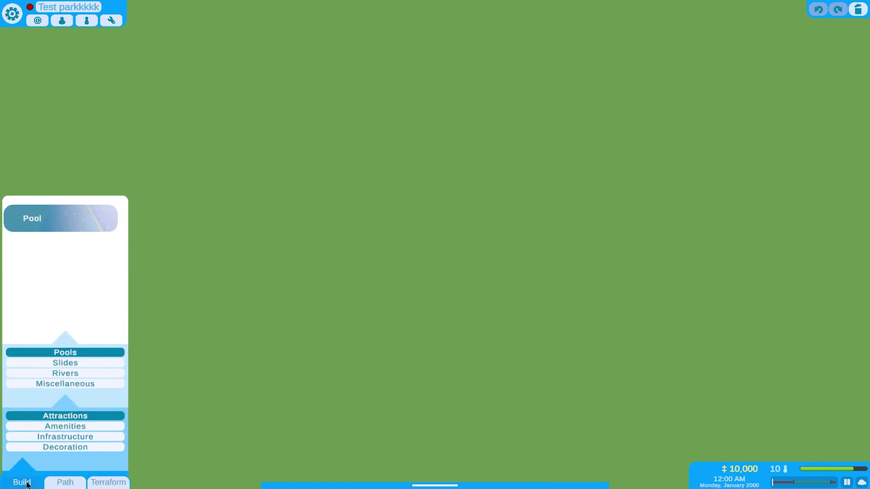
Cycle through the Decoration, Infrastructure, Amenities and Attractions build categories, settling back on Attractions.
click(100, 450)
click(100, 436)
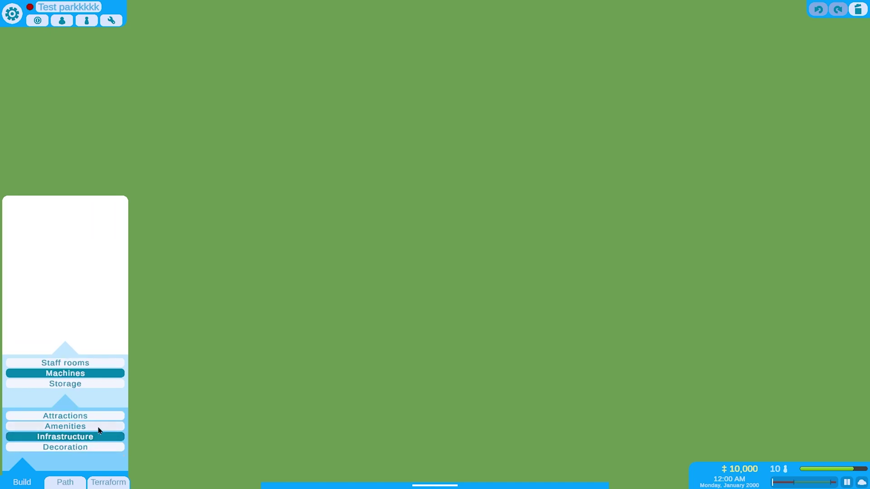
click(99, 427)
click(97, 420)
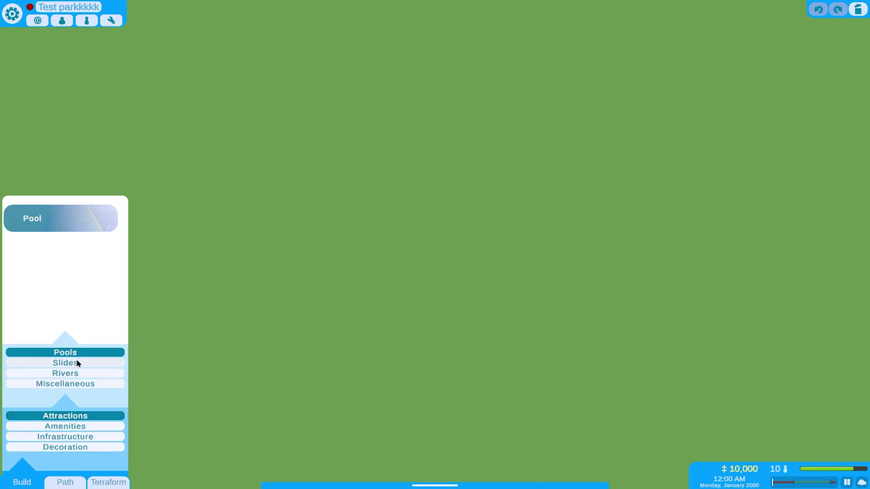
click(84, 427)
click(87, 437)
click(89, 447)
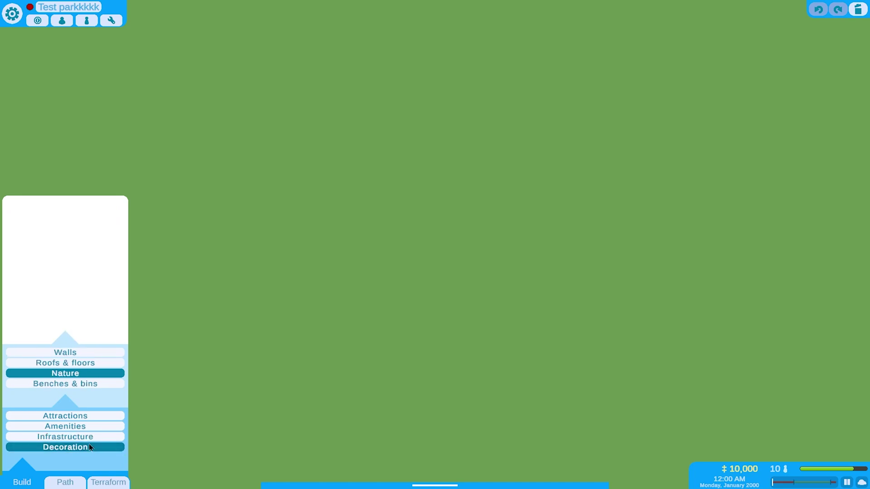
click(89, 437)
click(88, 426)
click(88, 416)
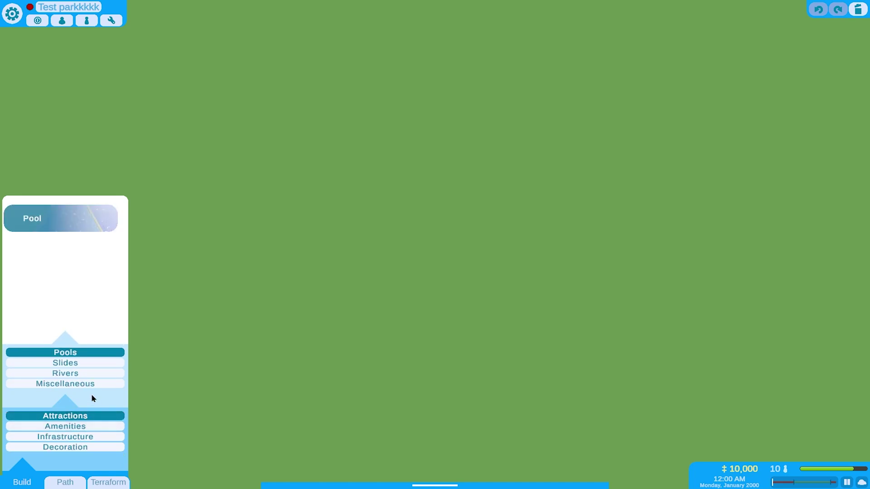
Browse the Slides, Rivers, Pools and Miscellaneous attraction filters, finishing on Miscellaneous with the Hot tub.
click(85, 363)
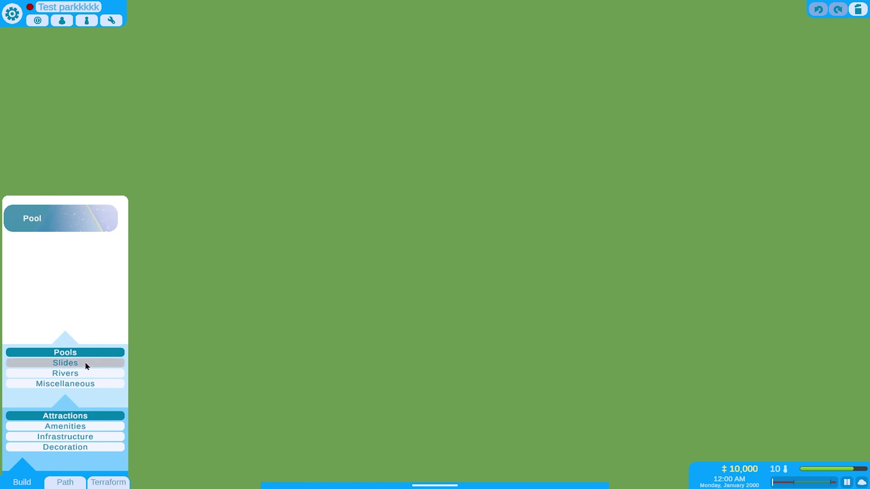
click(87, 374)
click(89, 384)
click(92, 373)
click(88, 363)
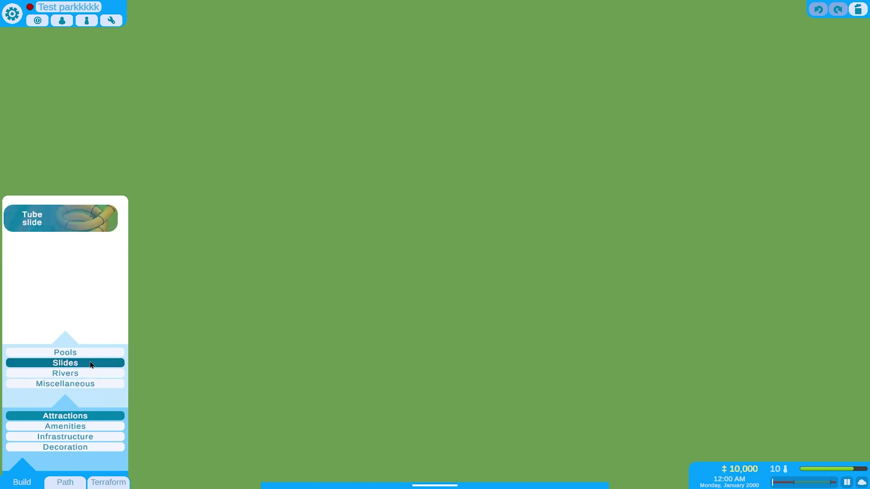
click(91, 354)
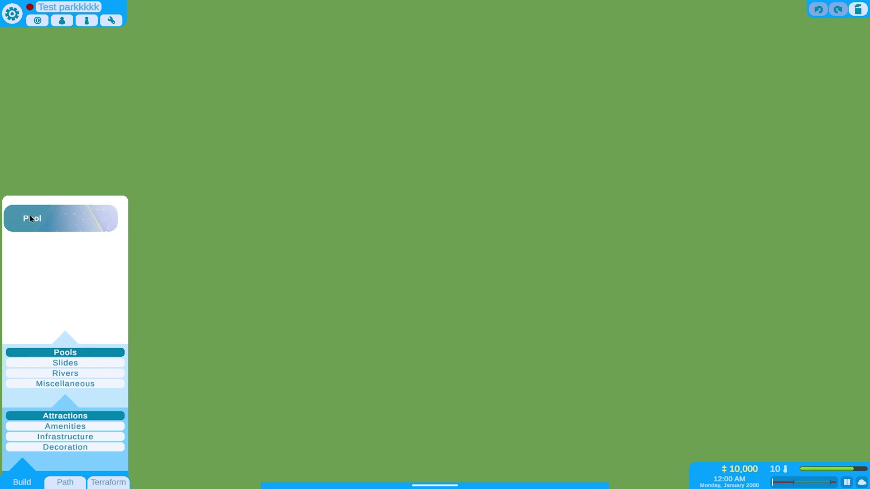
click(78, 363)
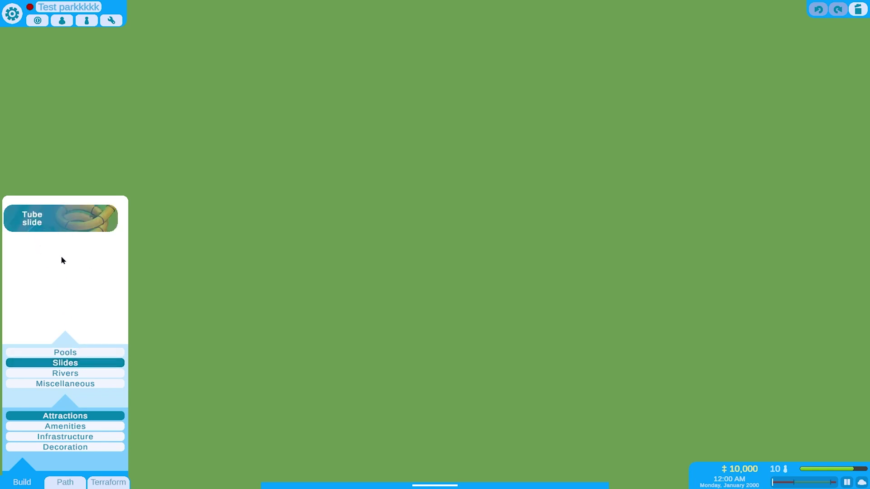
click(91, 354)
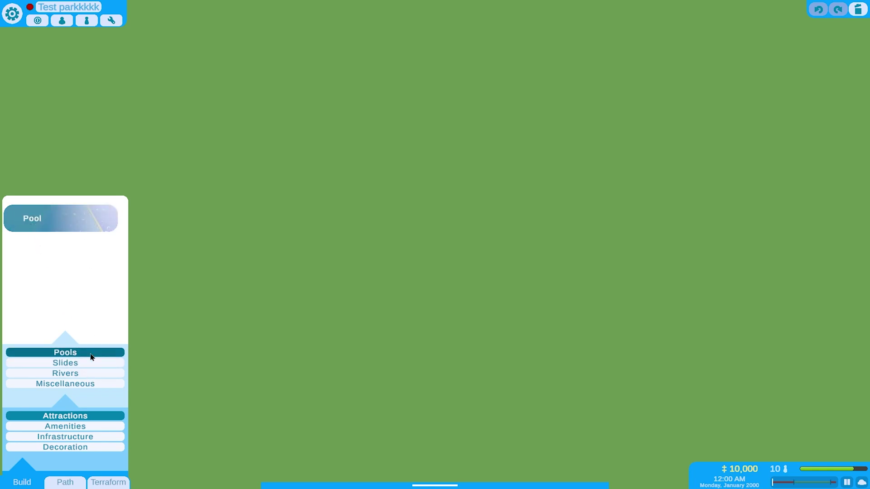
click(91, 374)
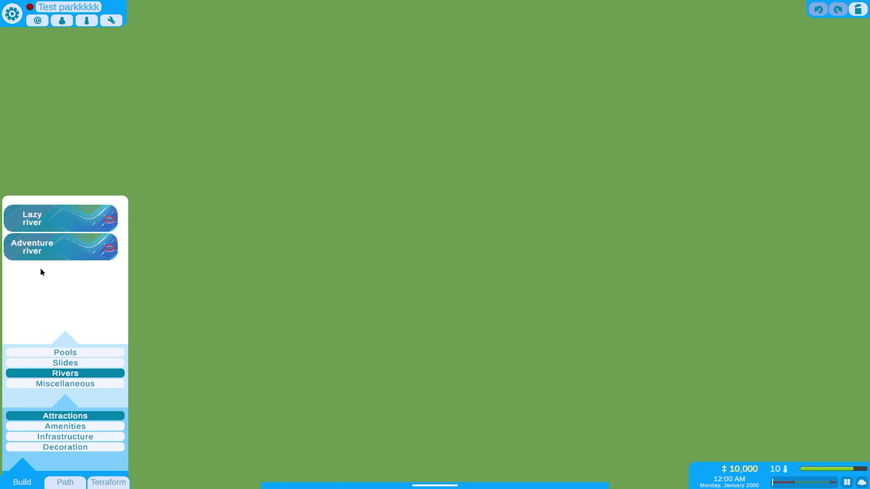
click(89, 385)
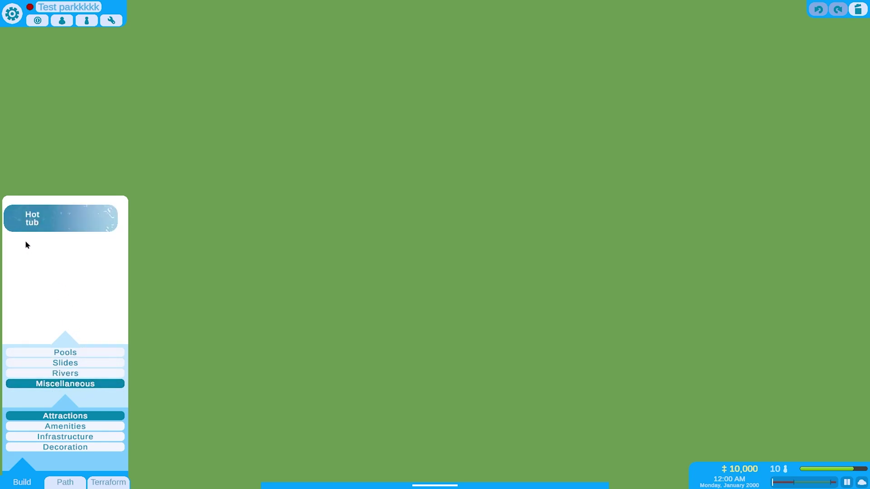
click(96, 428)
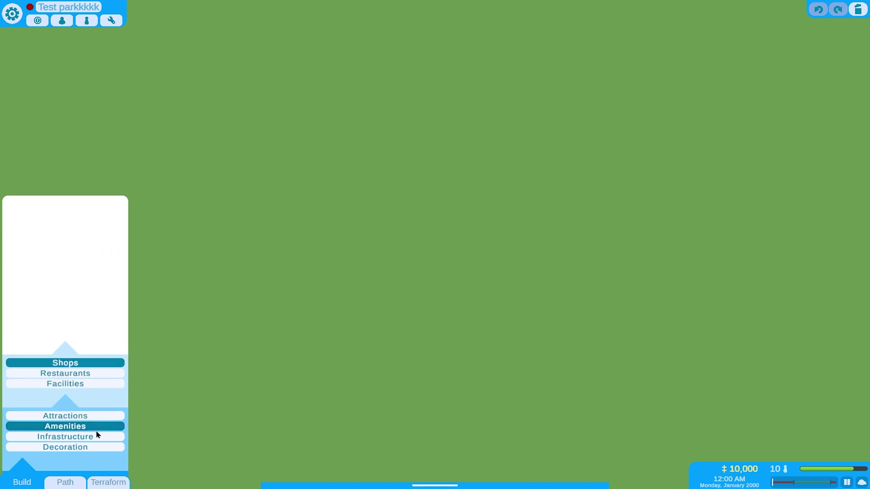
click(96, 436)
click(98, 449)
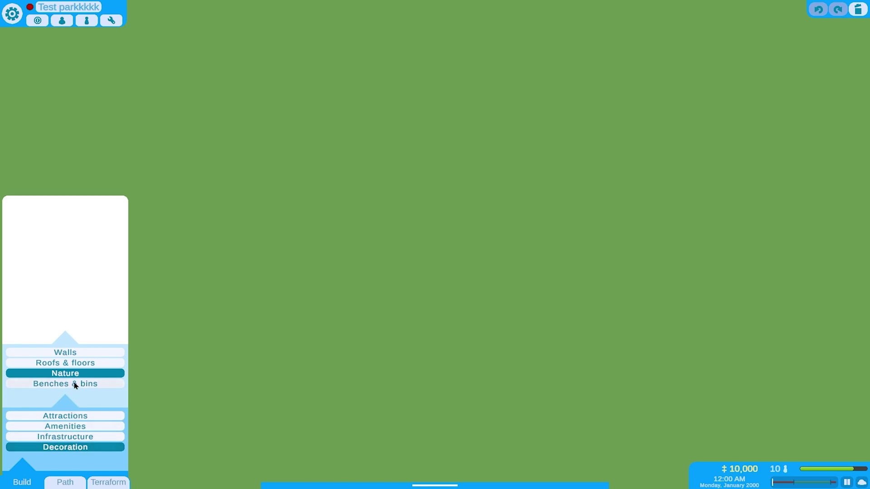
click(93, 385)
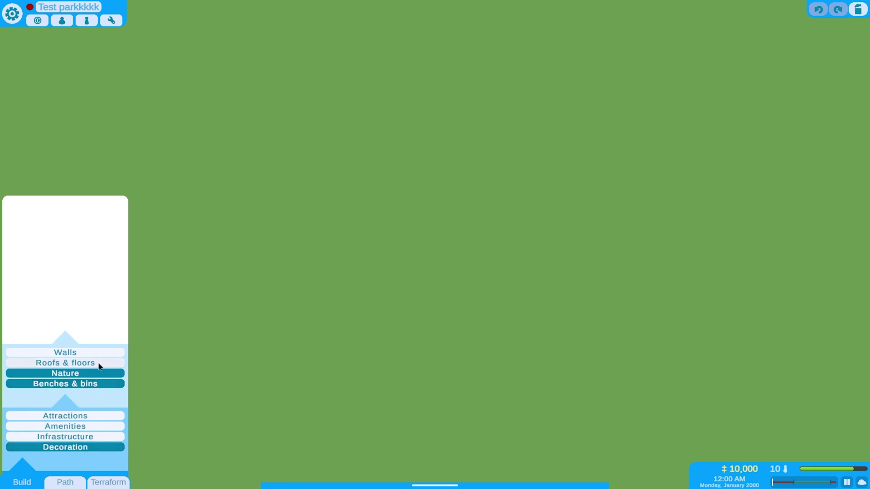
click(100, 363)
click(101, 353)
click(100, 353)
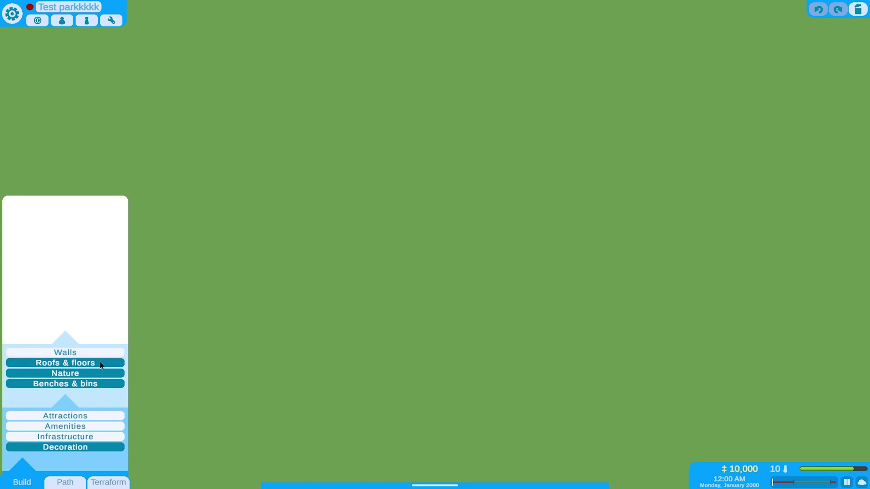
click(102, 363)
click(97, 373)
click(95, 386)
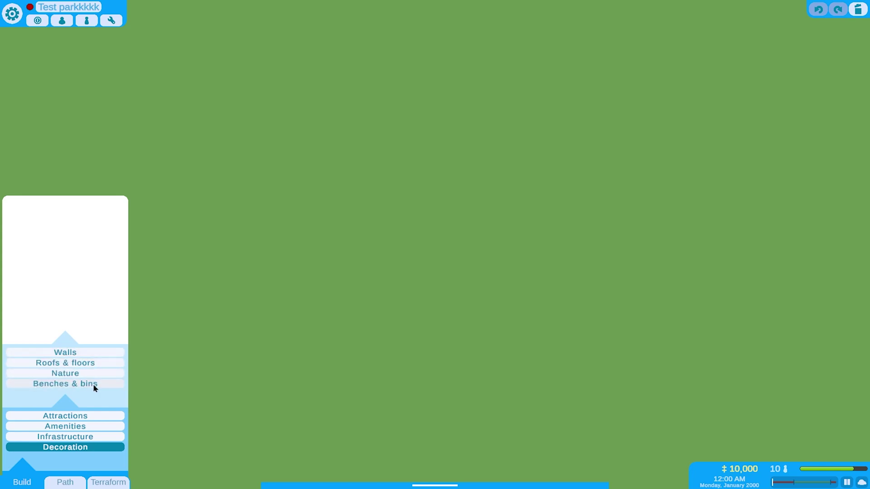
click(94, 385)
click(96, 374)
click(99, 363)
click(100, 353)
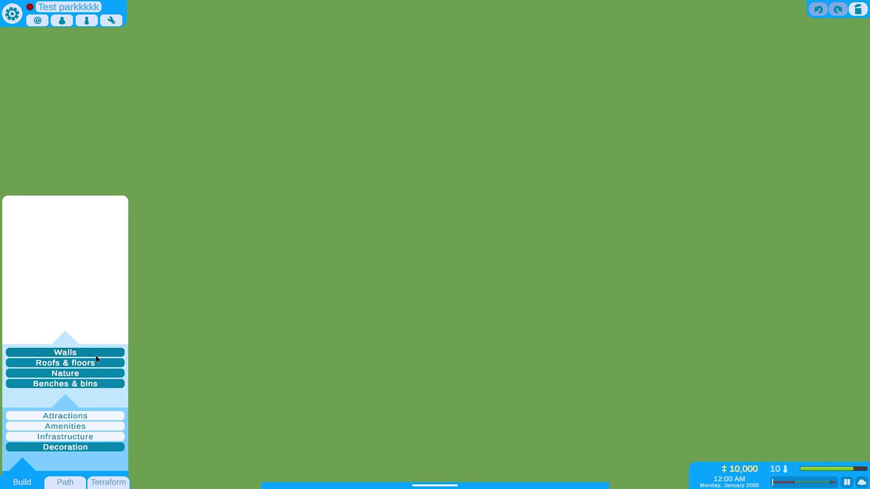
click(98, 437)
click(98, 427)
click(101, 416)
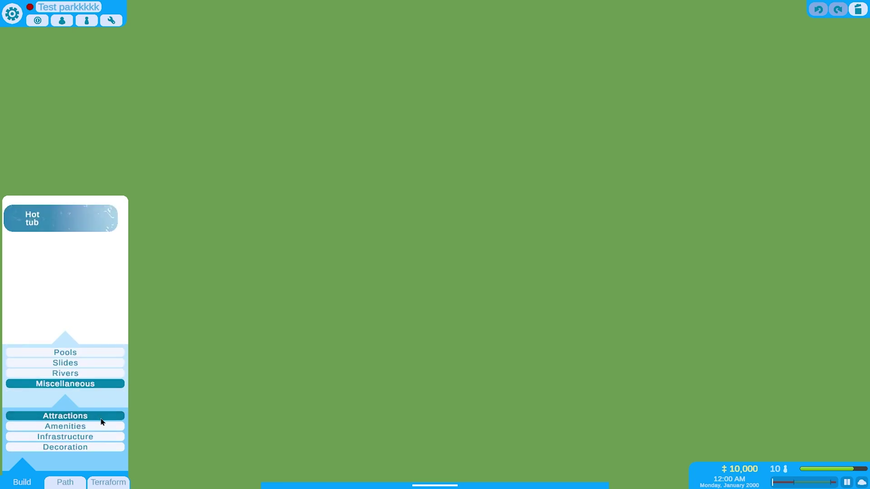